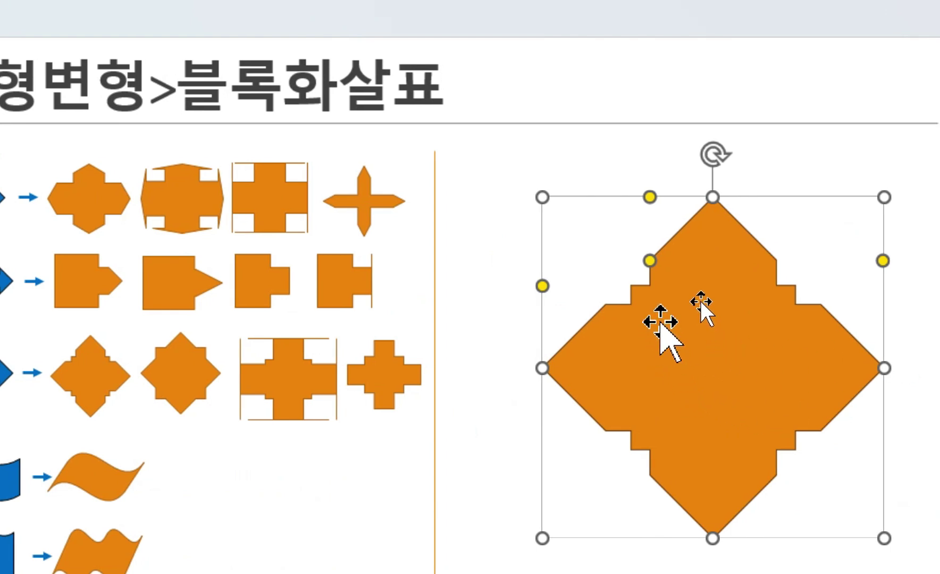
Step: Adjust the shaft width and central box of the quad arrow callout to form an eight-pointed star
{"action": "left_click_drag", "start_coordinate": [648, 261], "coordinate": [691, 277]}
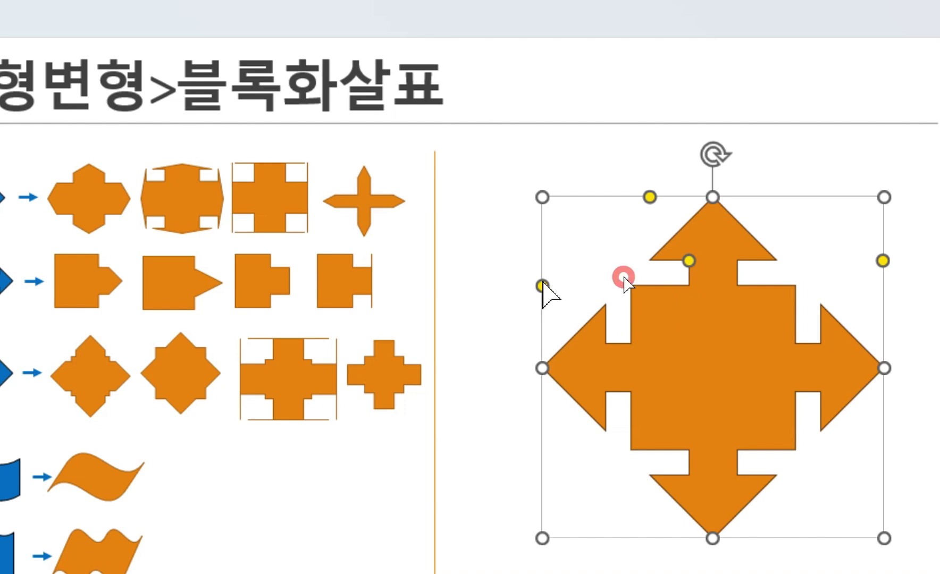
{"action": "left_click_drag", "start_coordinate": [625, 277], "coordinate": [621, 248]}
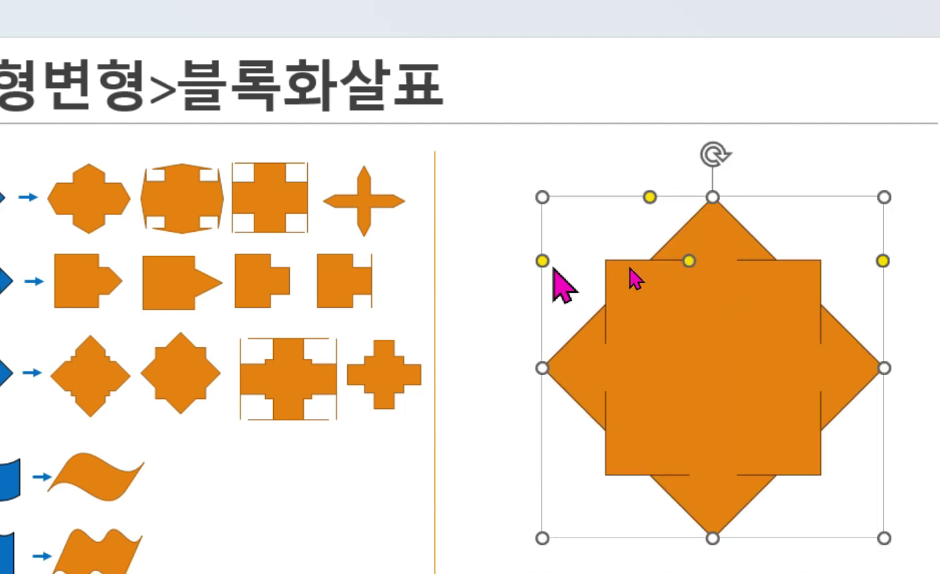
{"action": "mouse_move", "coordinate": [542, 260]}
{"action": "left_mouse_down"}
{"action": "mouse_move", "coordinate": [544, 287]}
{"action": "mouse_move", "coordinate": [541, 248]}
{"action": "mouse_move", "coordinate": [545, 315]}
{"action": "mouse_move", "coordinate": [542, 261]}
{"action": "left_mouse_up"}
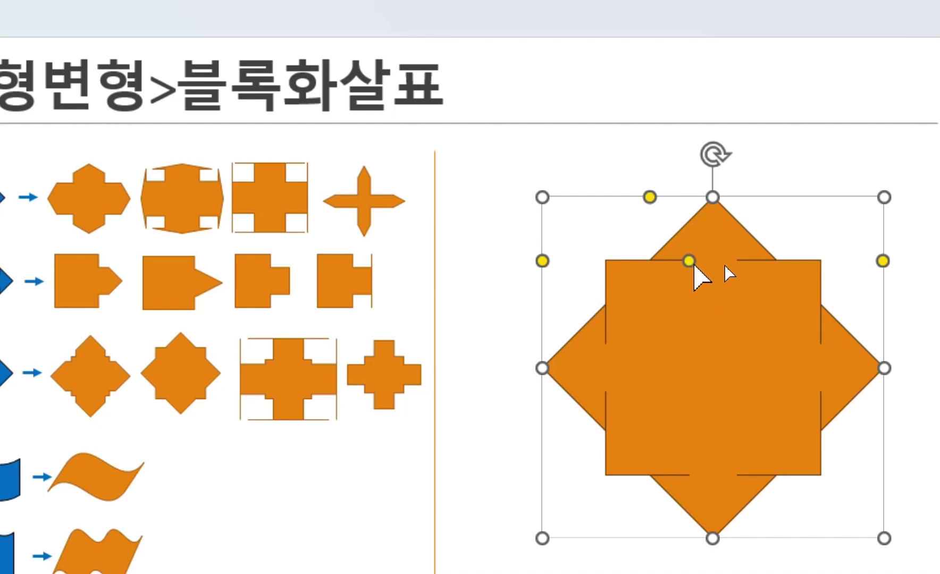
{"action": "left_click_drag", "start_coordinate": [721, 263], "coordinate": [696, 266]}
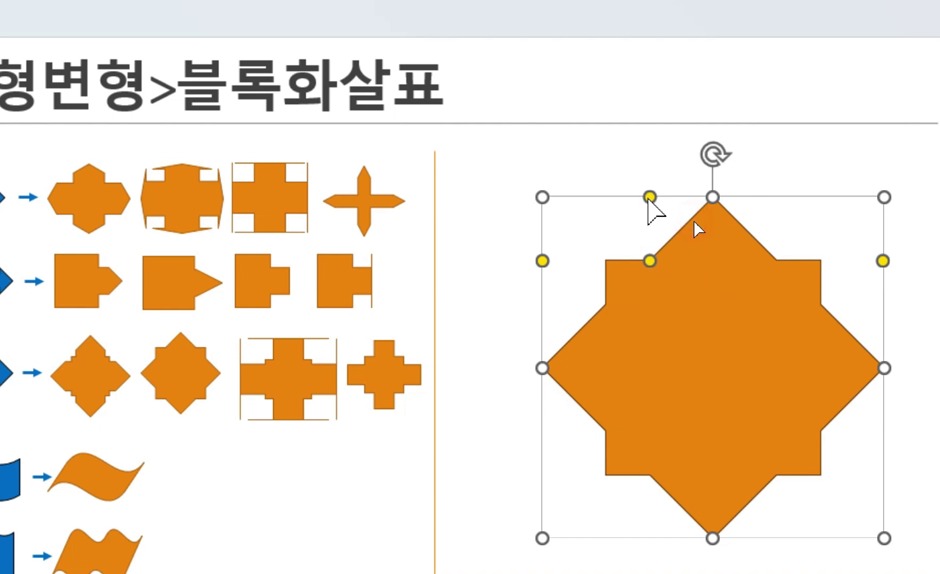
Step: Reshape the quad arrow callout into a stepped cross with flat-ended arms, and delete it from the slide
{"action": "left_click_drag", "start_coordinate": [649, 198], "coordinate": [605, 214]}
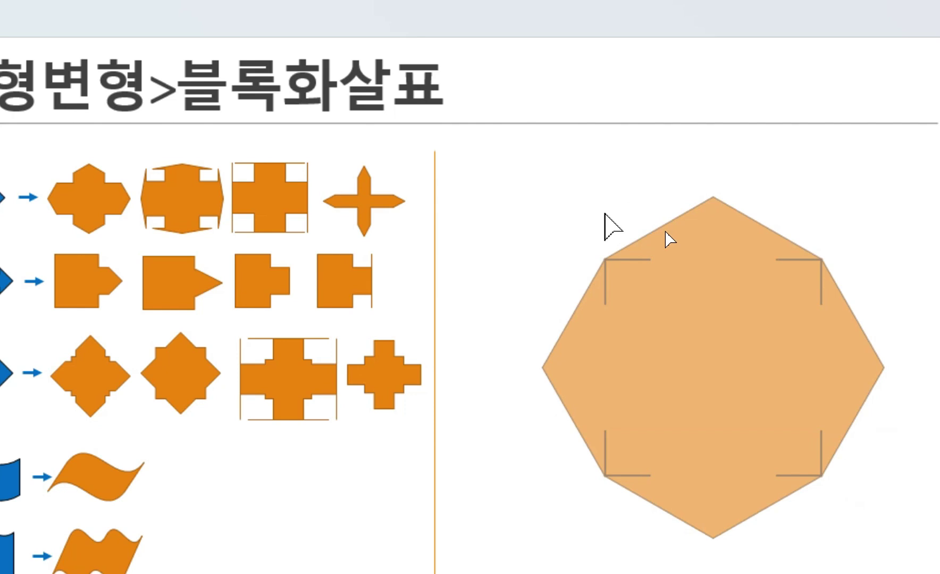
{"action": "left_click_drag", "start_coordinate": [605, 213], "coordinate": [704, 290]}
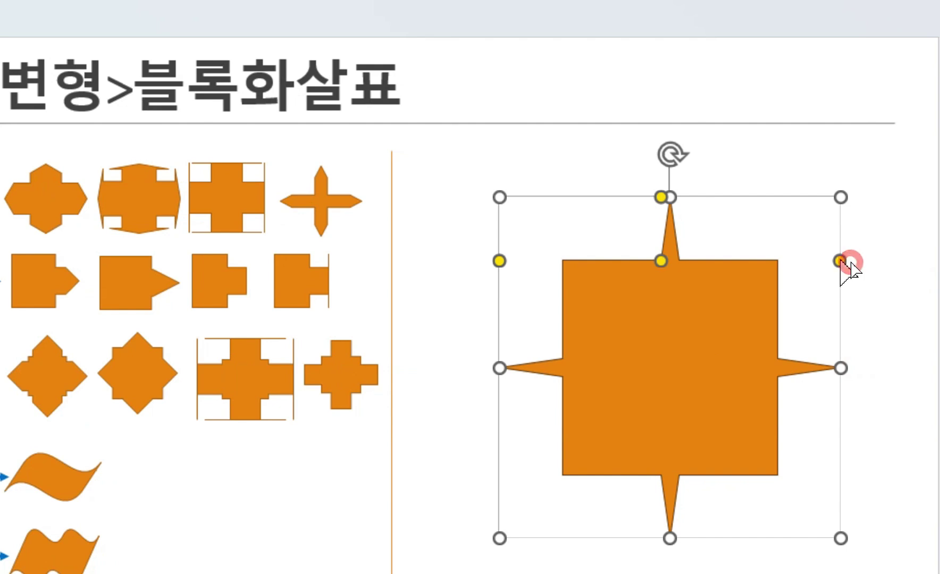
{"action": "left_click_drag", "start_coordinate": [840, 261], "coordinate": [874, 189]}
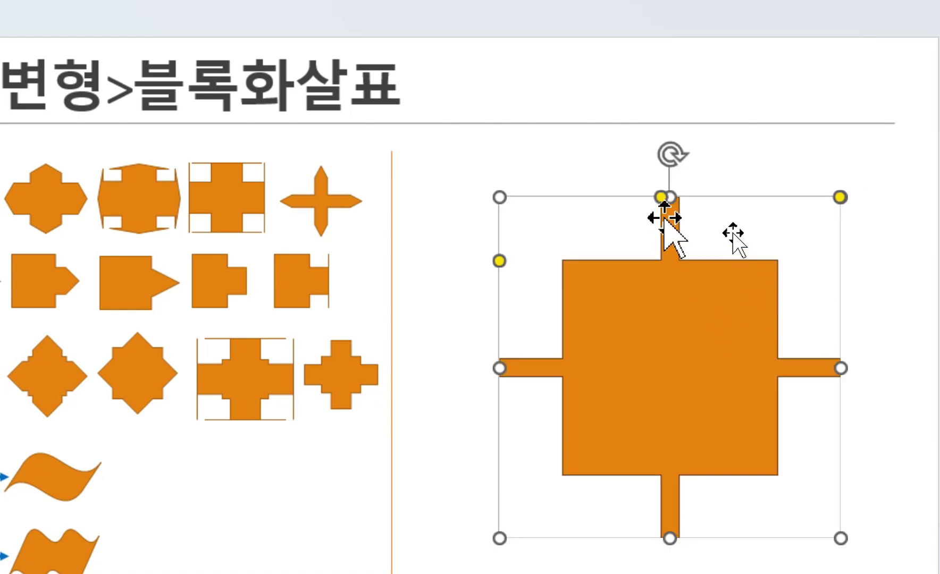
{"action": "left_click_drag", "start_coordinate": [658, 201], "coordinate": [629, 217]}
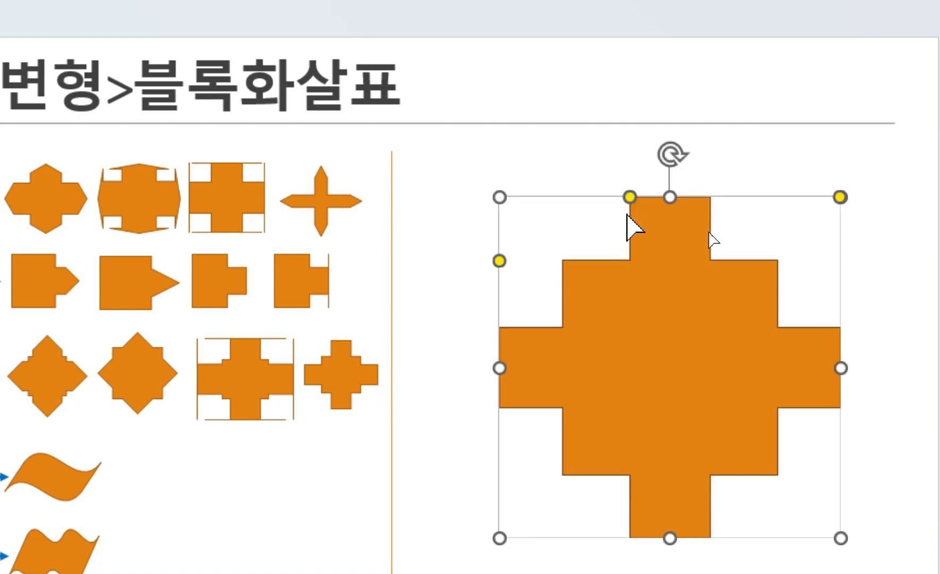
{"action": "mouse_move", "coordinate": [838, 197]}
{"action": "left_mouse_down"}
{"action": "mouse_move", "coordinate": [835, 237]}
{"action": "mouse_move", "coordinate": [836, 180]}
{"action": "mouse_move", "coordinate": [838, 258]}
{"action": "mouse_move", "coordinate": [834, 182]}
{"action": "mouse_move", "coordinate": [853, 266]}
{"action": "mouse_move", "coordinate": [848, 186]}
{"action": "left_mouse_up"}
{"action": "mouse_move", "coordinate": [634, 198]}
{"action": "left_mouse_down"}
{"action": "mouse_move", "coordinate": [598, 206]}
{"action": "mouse_move", "coordinate": [640, 210]}
{"action": "mouse_move", "coordinate": [594, 207]}
{"action": "mouse_move", "coordinate": [630, 216]}
{"action": "left_mouse_up"}
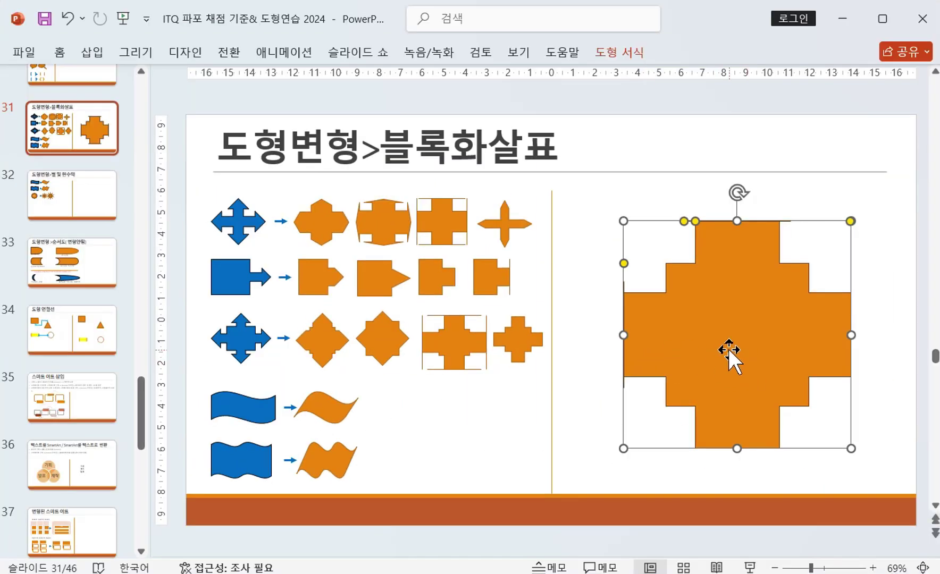
{"action": "key", "text": "Delete"}
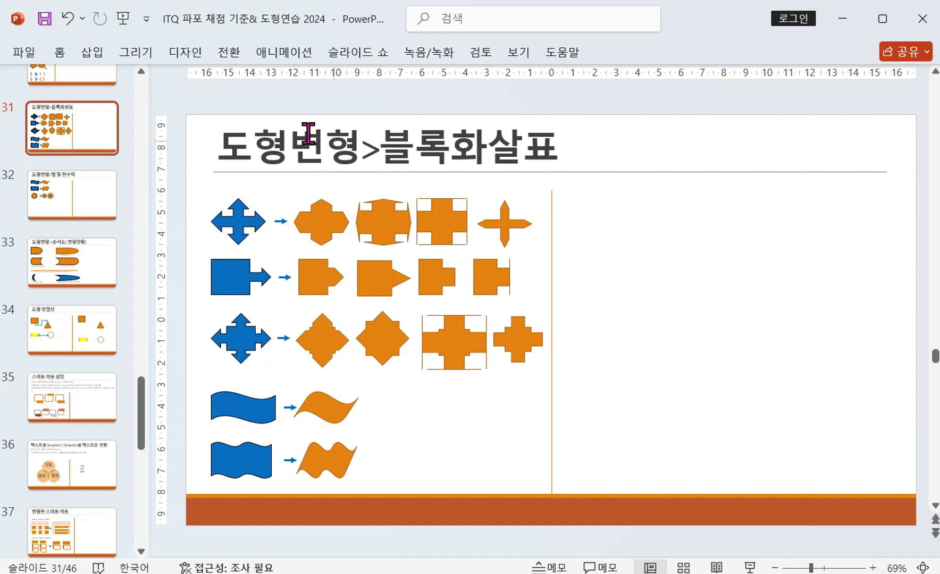
Step: Insert a Wave shape in the upper part of the blank area beside the vertical divider on slide 31
{"action": "left_click", "coordinate": [92, 53]}
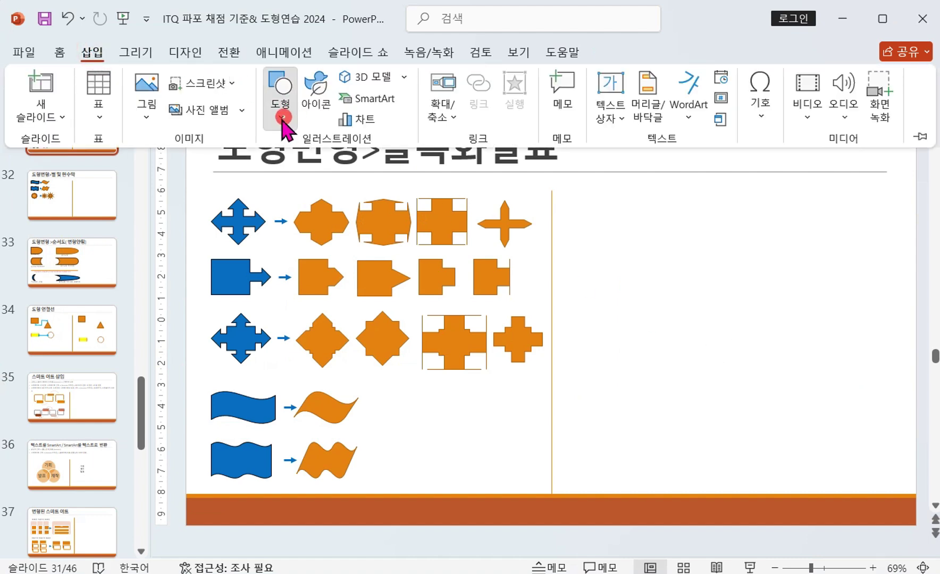
{"action": "left_click", "coordinate": [281, 120]}
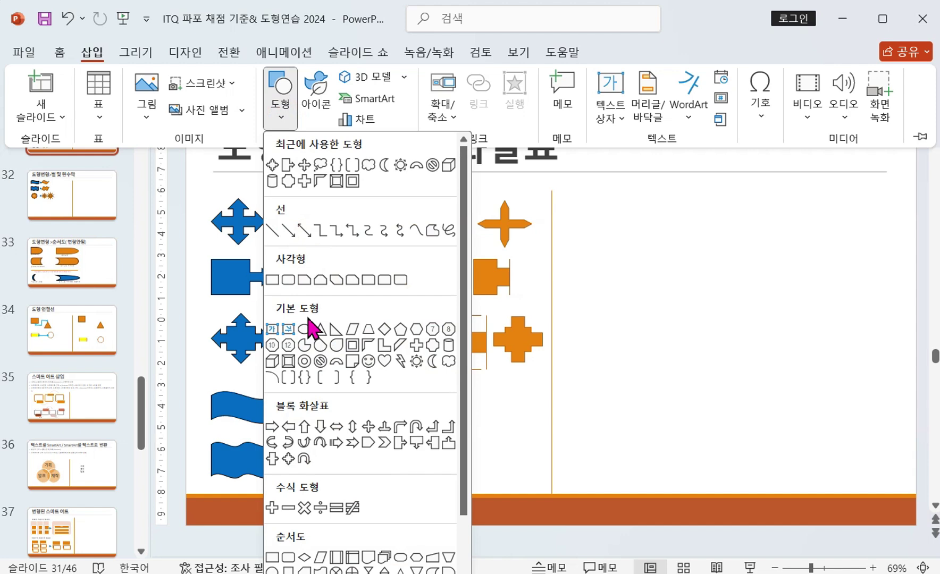
{"action": "scroll", "coordinate": [344, 531], "scroll_direction": "down", "scroll_amount": 3}
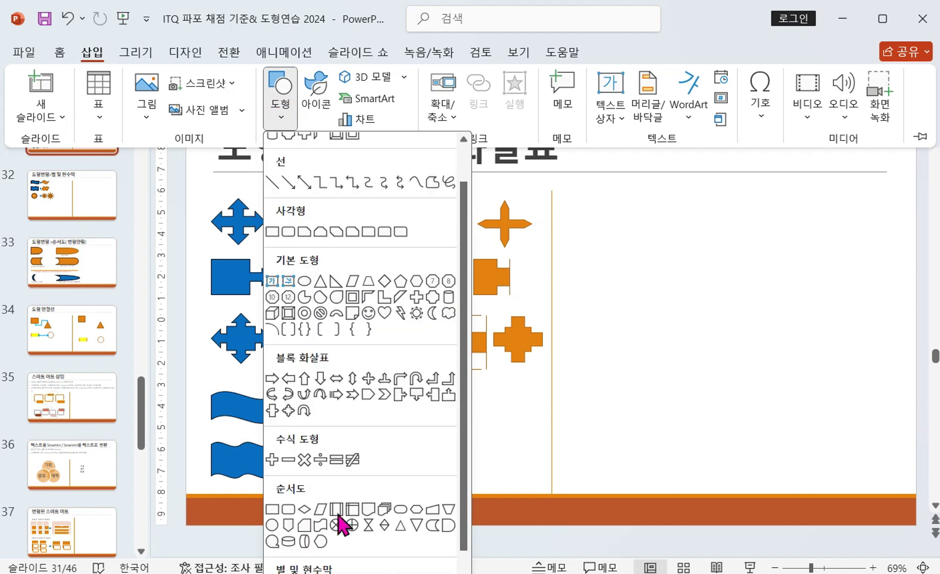
{"action": "scroll", "coordinate": [338, 540], "scroll_direction": "down", "scroll_amount": 1}
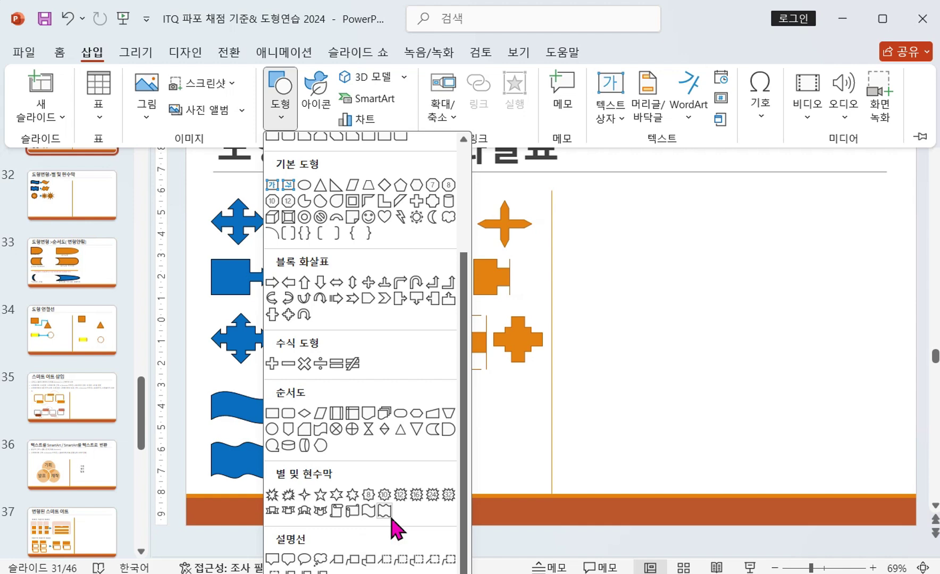
{"action": "left_click", "coordinate": [375, 511]}
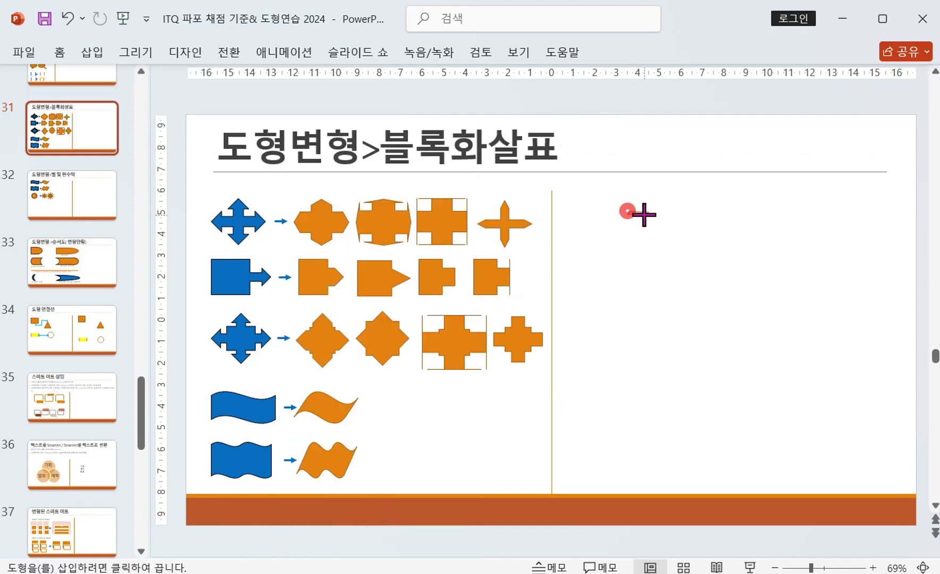
{"action": "left_click_drag", "start_coordinate": [627, 211], "coordinate": [796, 277]}
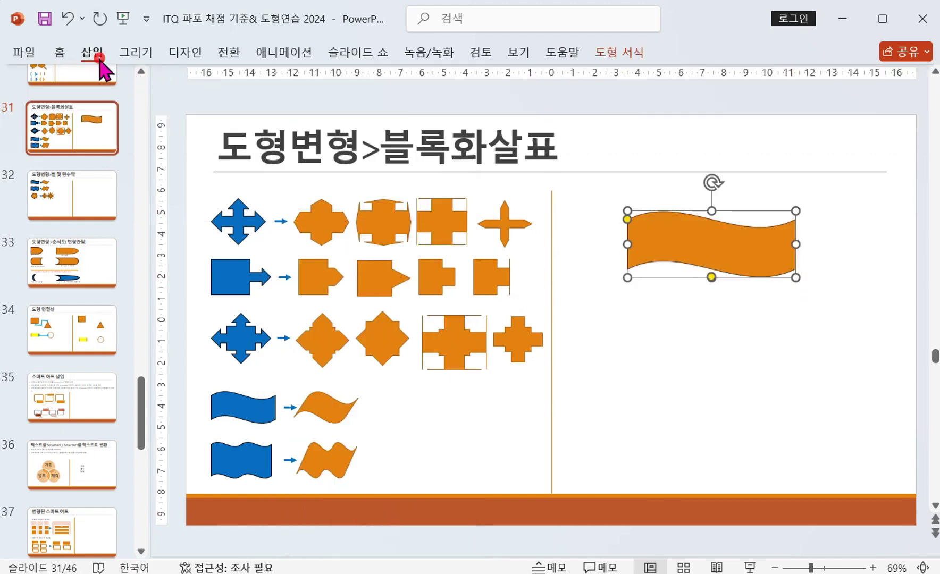
Step: Insert a Double Wave shape of similar width below the wave on slide 31
{"action": "left_click", "coordinate": [99, 59]}
{"action": "left_click", "coordinate": [275, 125]}
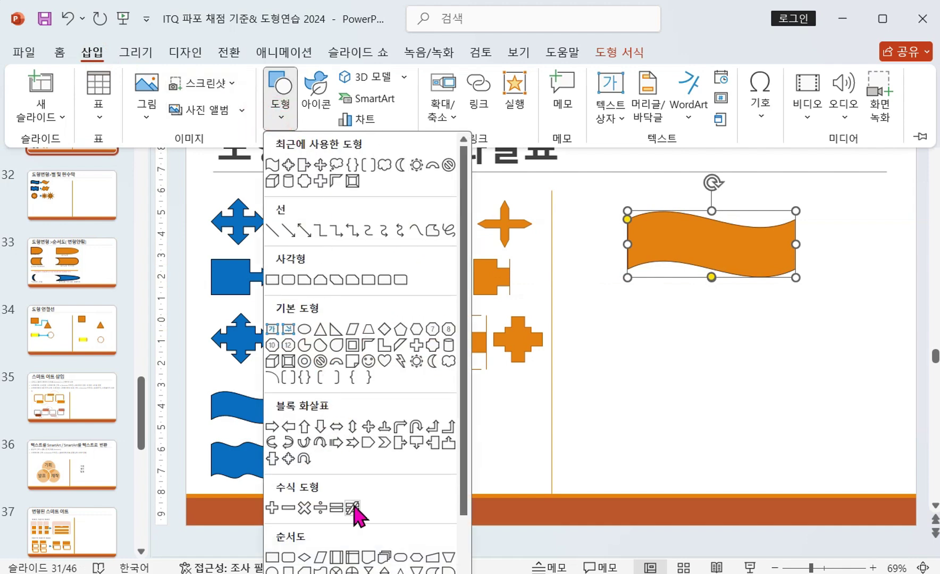
{"action": "scroll", "coordinate": [402, 495], "scroll_direction": "down", "scroll_amount": 3}
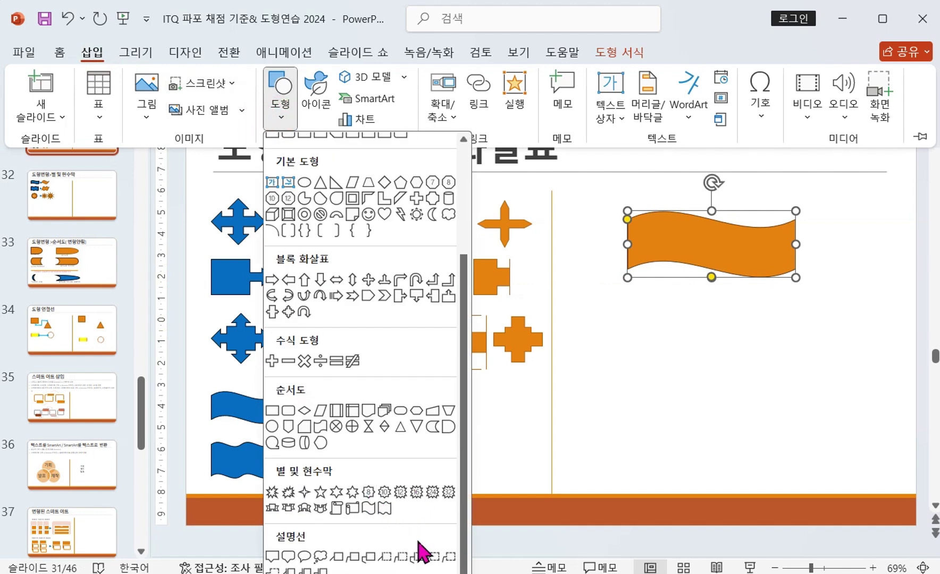
{"action": "left_click", "coordinate": [384, 507]}
{"action": "mouse_move", "coordinate": [634, 344]}
{"action": "left_mouse_down"}
{"action": "mouse_move", "coordinate": [811, 399]}
{"action": "mouse_move", "coordinate": [805, 427]}
{"action": "mouse_move", "coordinate": [808, 417]}
{"action": "left_mouse_up"}
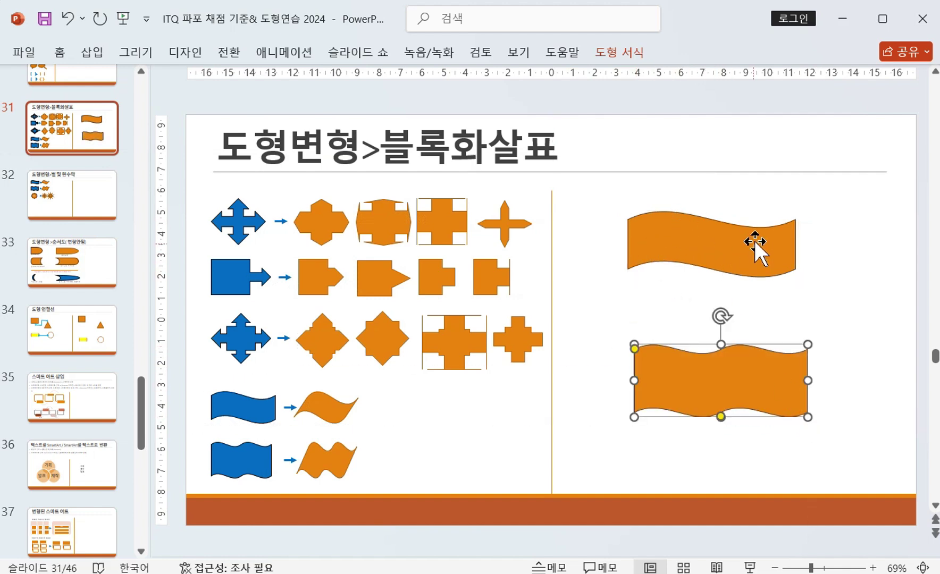
Step: Slant the wave and double wave like the orange examples, and deepen the double wave's curves
{"action": "left_click", "coordinate": [705, 239]}
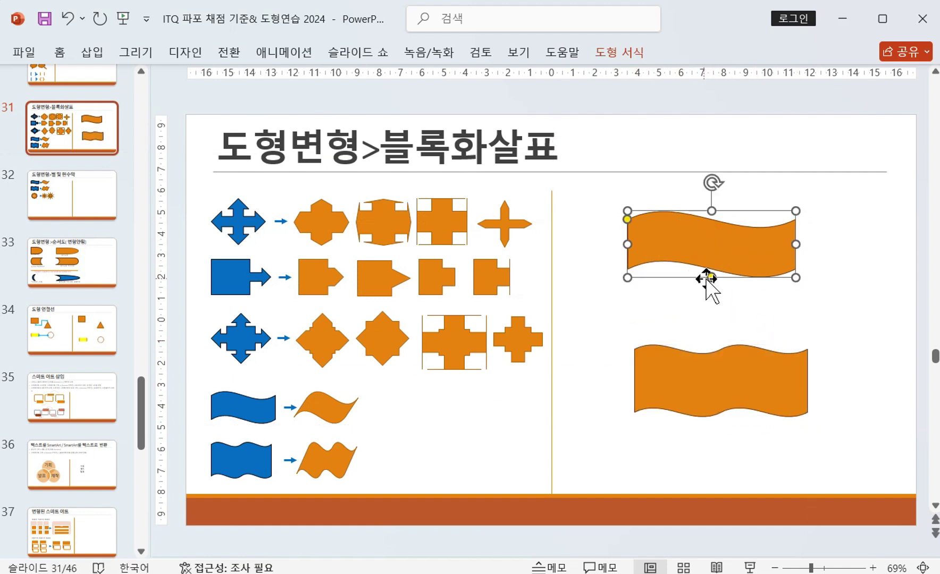
{"action": "left_click_drag", "start_coordinate": [711, 278], "coordinate": [695, 278]}
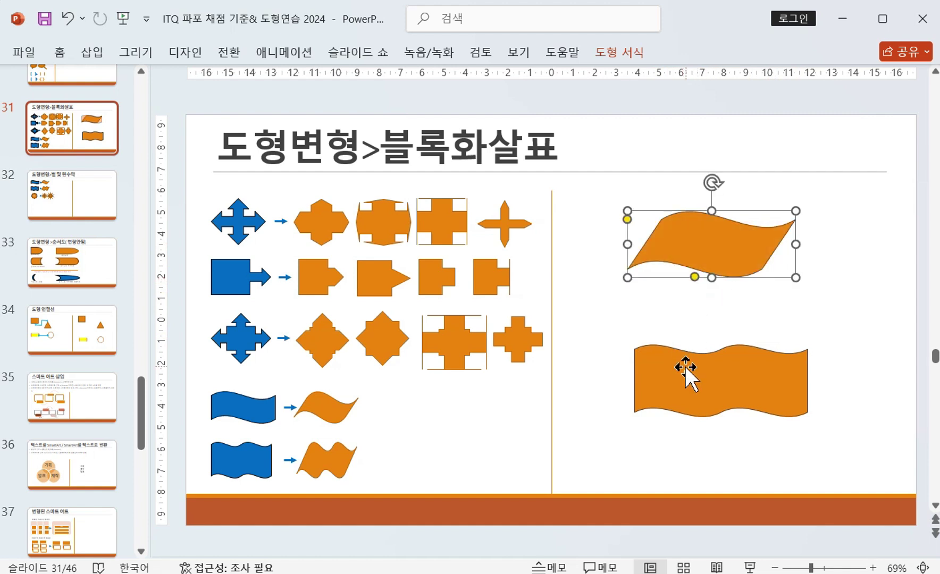
{"action": "left_click", "coordinate": [686, 368]}
{"action": "left_click_drag", "start_coordinate": [721, 417], "coordinate": [703, 418]}
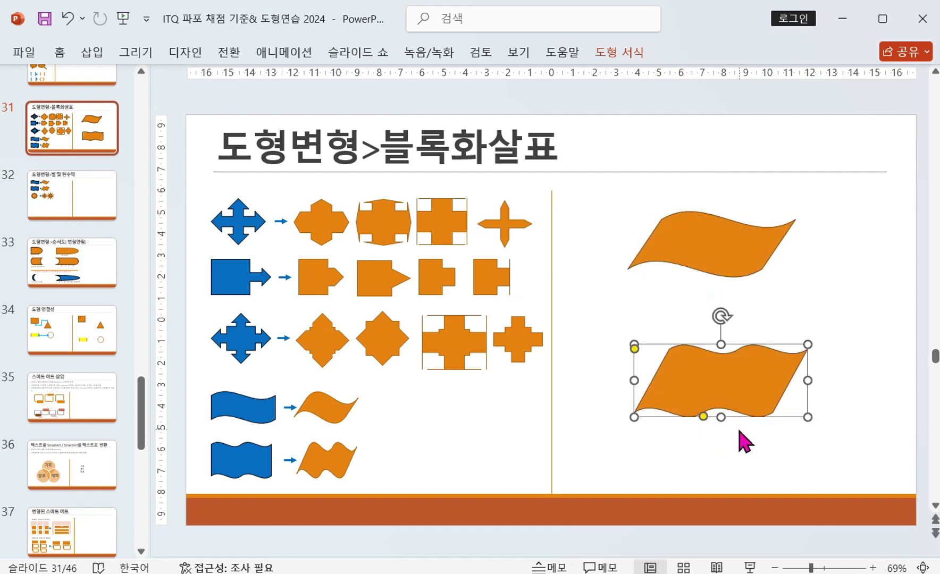
{"action": "mouse_move", "coordinate": [636, 349]}
{"action": "left_mouse_down"}
{"action": "mouse_move", "coordinate": [644, 384]}
{"action": "mouse_move", "coordinate": [634, 332]}
{"action": "mouse_move", "coordinate": [642, 379]}
{"action": "mouse_move", "coordinate": [637, 339]}
{"action": "mouse_move", "coordinate": [636, 353]}
{"action": "left_mouse_up"}
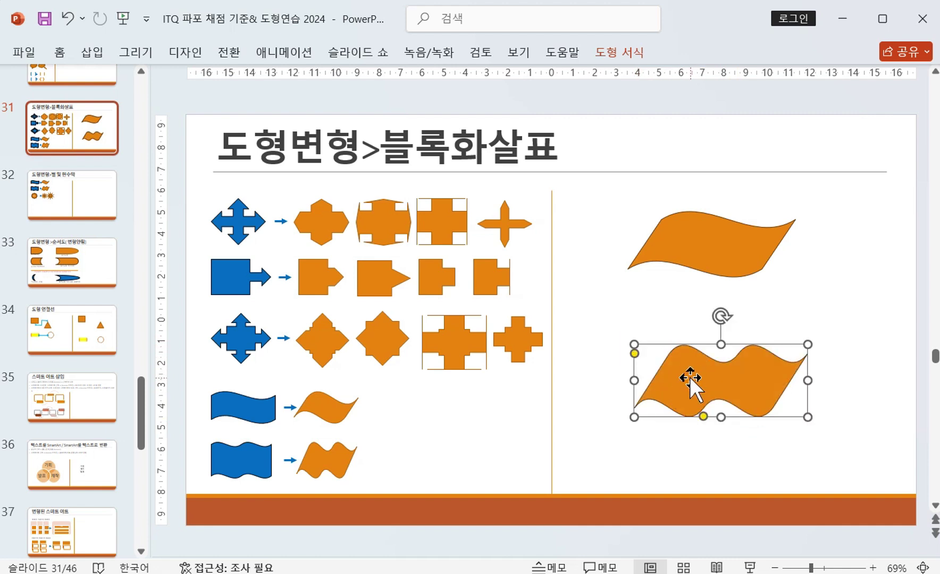
{"action": "left_click", "coordinate": [707, 448]}
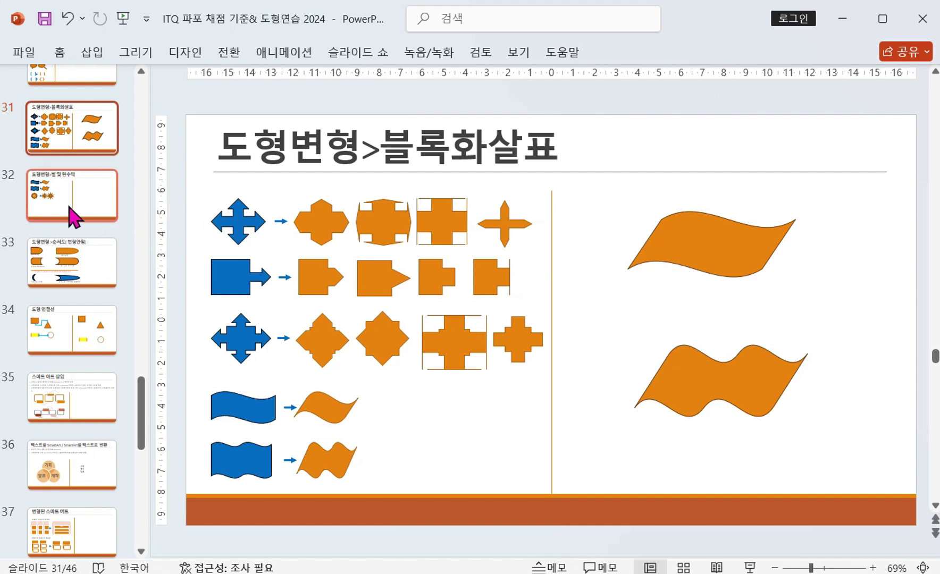
Step: On slide 32, insert a 10-point star in the blank area and reshape it into thin spikes meeting near the centre
{"action": "left_click", "coordinate": [71, 213]}
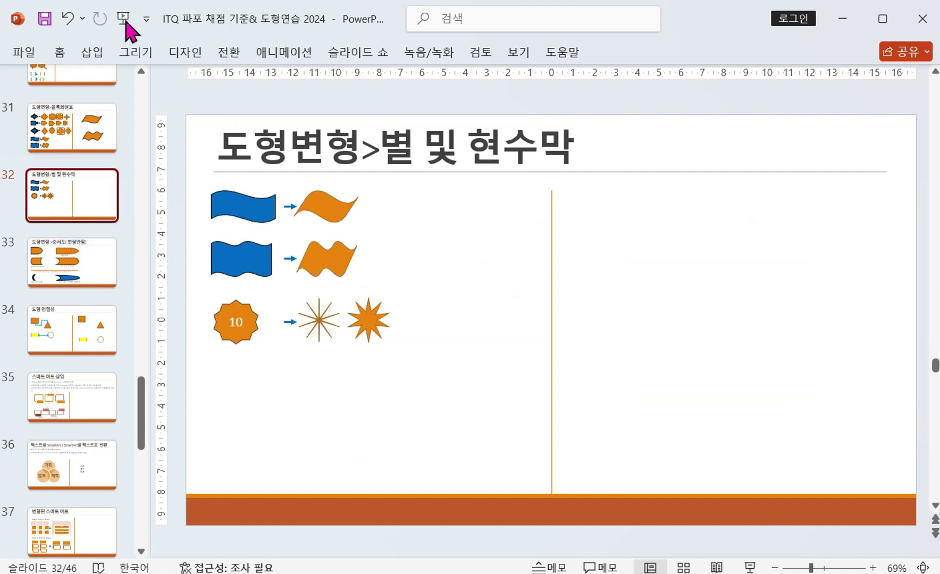
{"action": "left_click", "coordinate": [96, 55]}
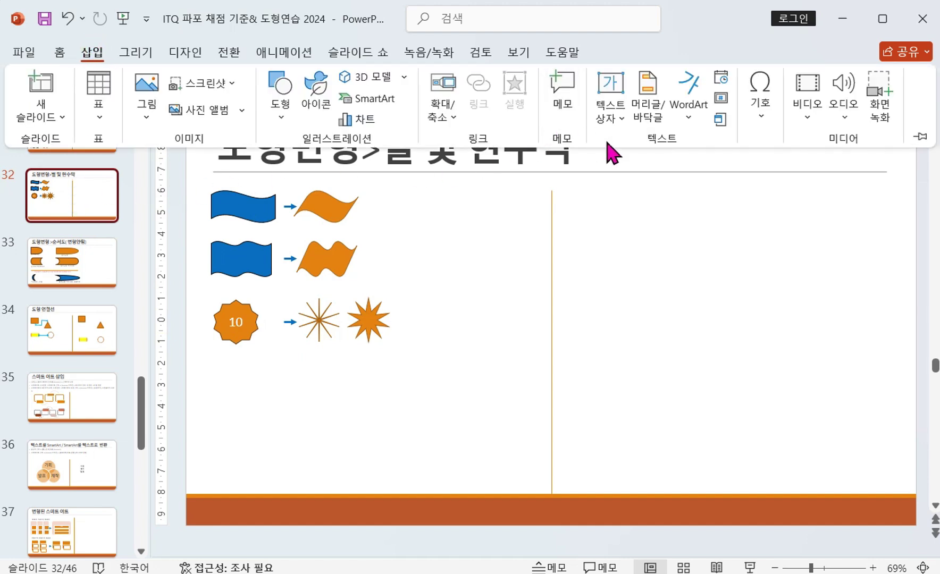
{"action": "left_click", "coordinate": [285, 119]}
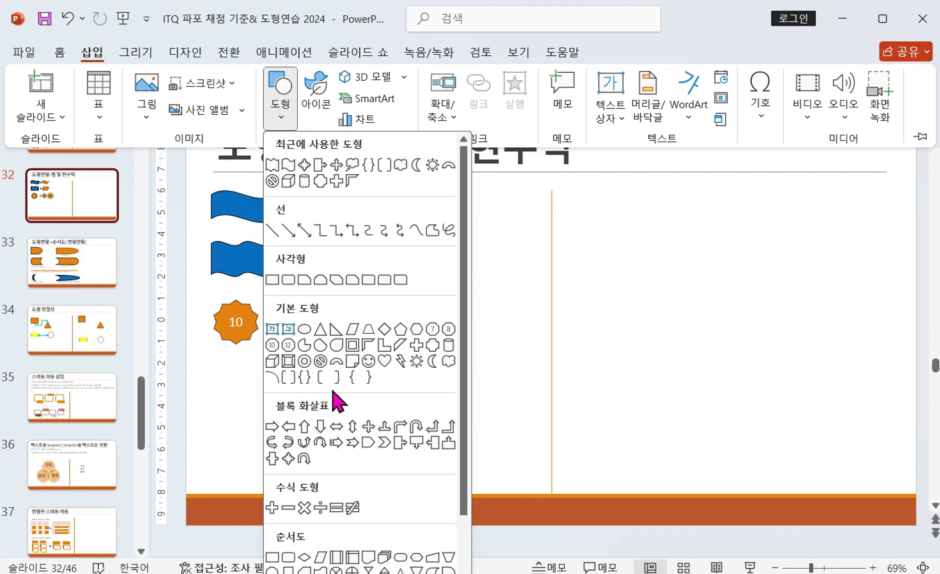
{"action": "scroll", "coordinate": [332, 508], "scroll_direction": "down", "scroll_amount": 5}
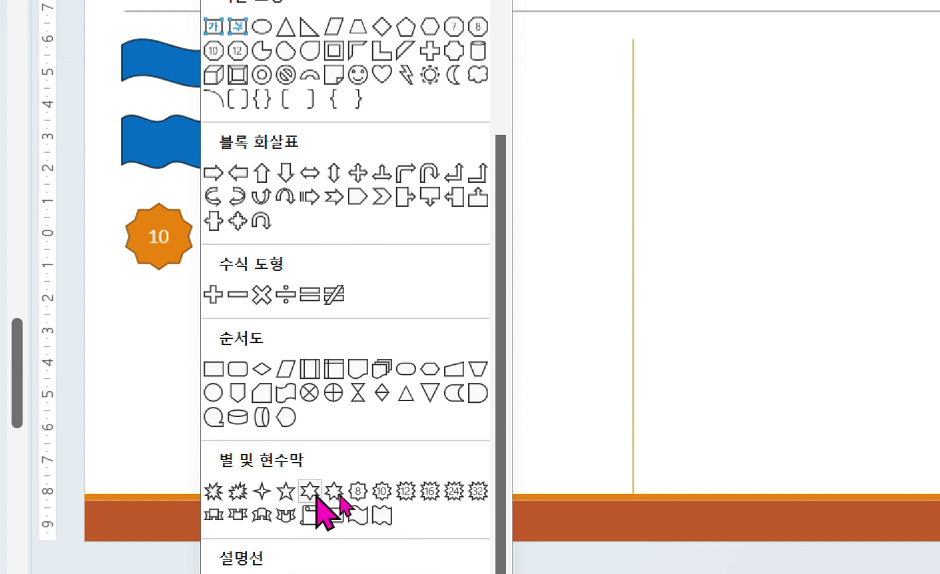
{"action": "left_click", "coordinate": [383, 492]}
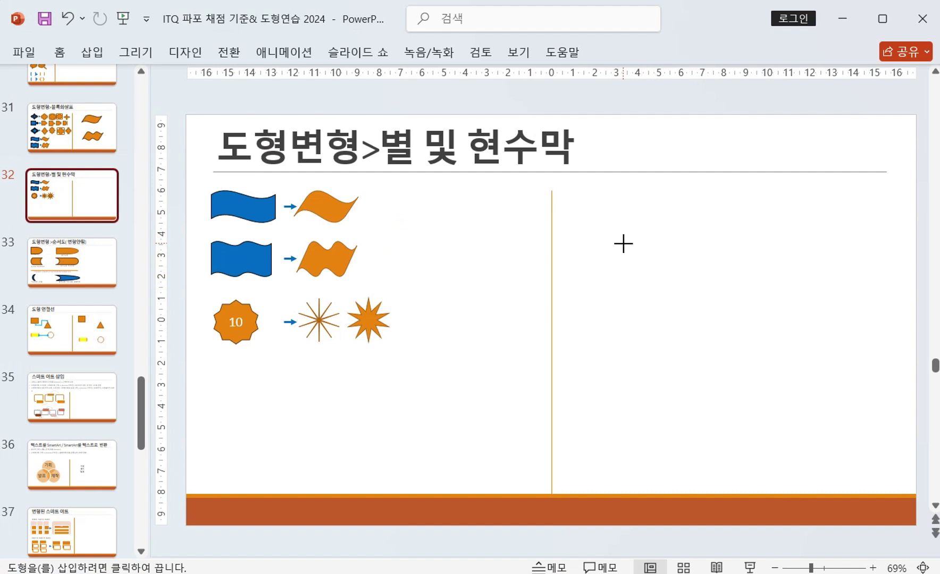
{"action": "left_click_drag", "start_coordinate": [625, 239], "coordinate": [790, 387]}
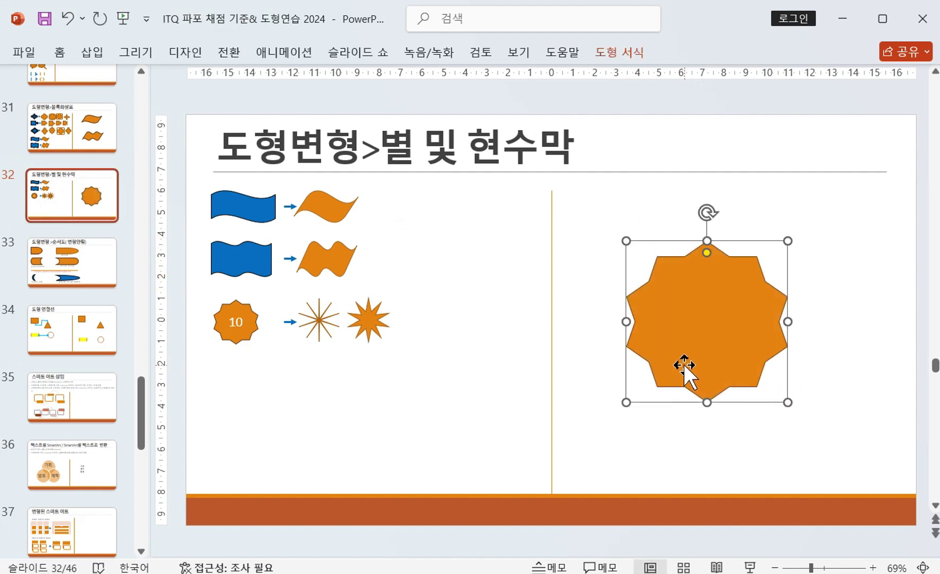
{"action": "left_click_drag", "start_coordinate": [707, 253], "coordinate": [706, 314]}
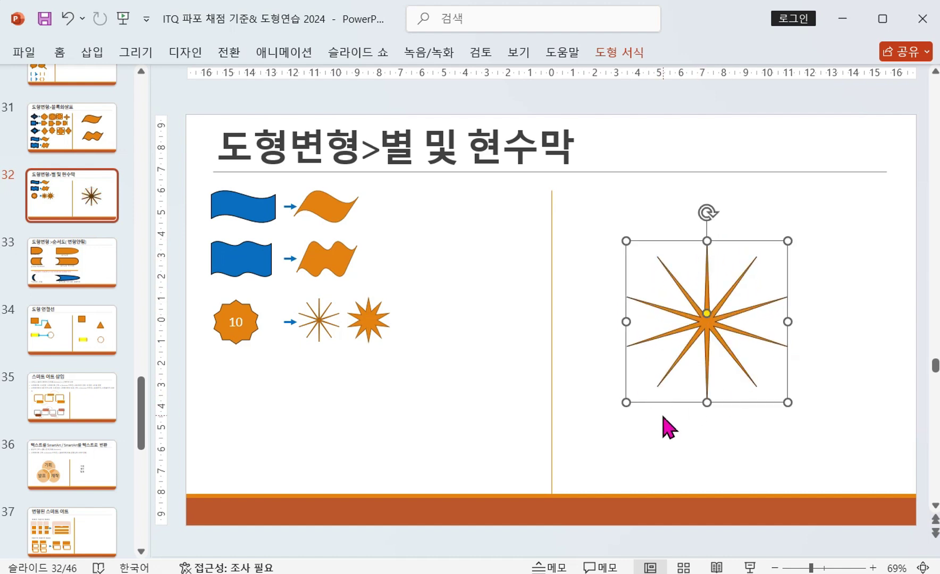
{"action": "left_click", "coordinate": [663, 418]}
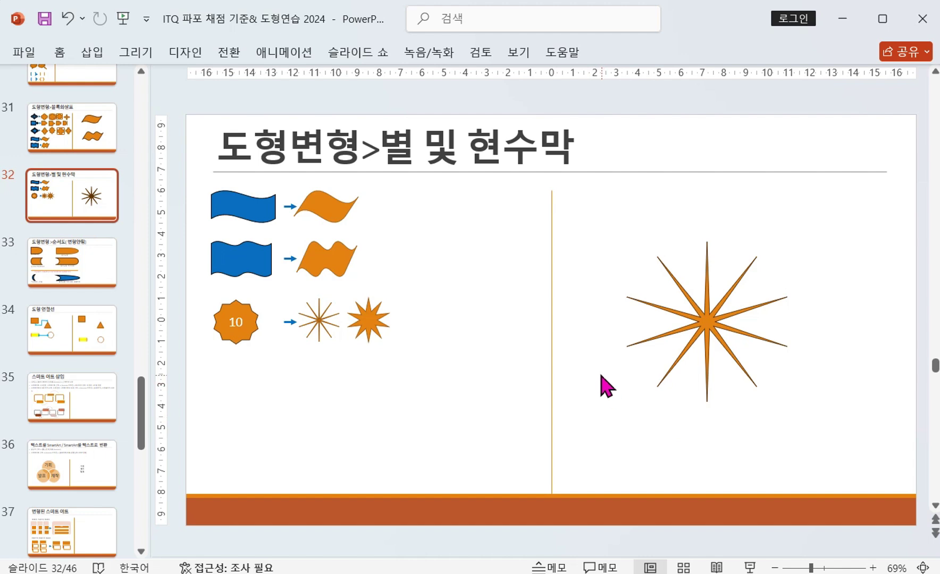
Step: On slide 33, insert a Flowchart: Delay shape in the blank area beside the elongated orange delay example
{"action": "left_click", "coordinate": [56, 274]}
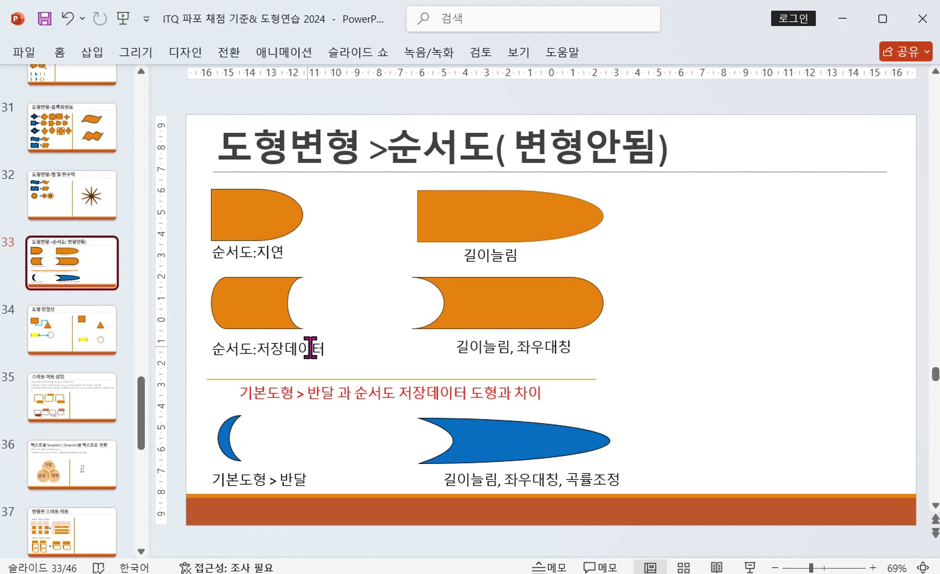
{"action": "left_click", "coordinate": [93, 53]}
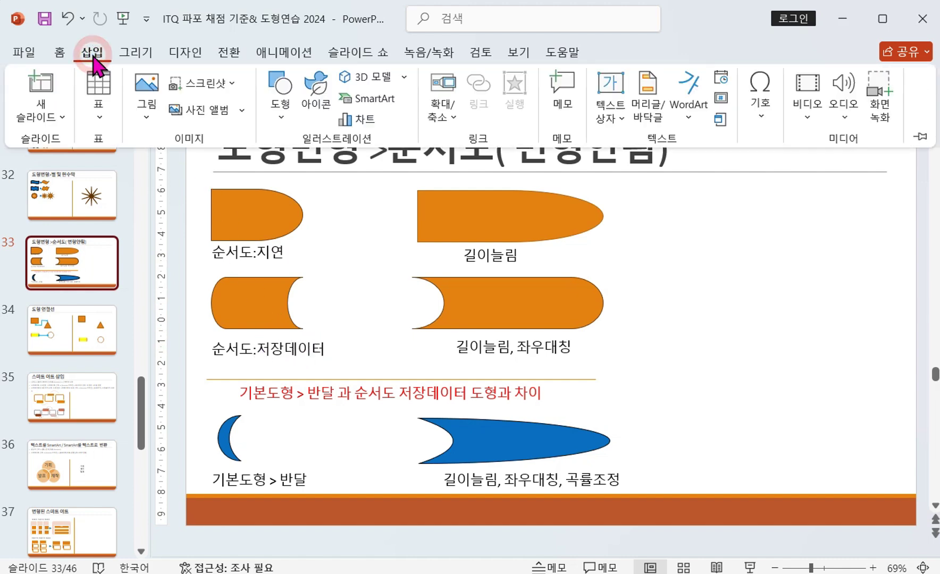
{"action": "left_click", "coordinate": [283, 119]}
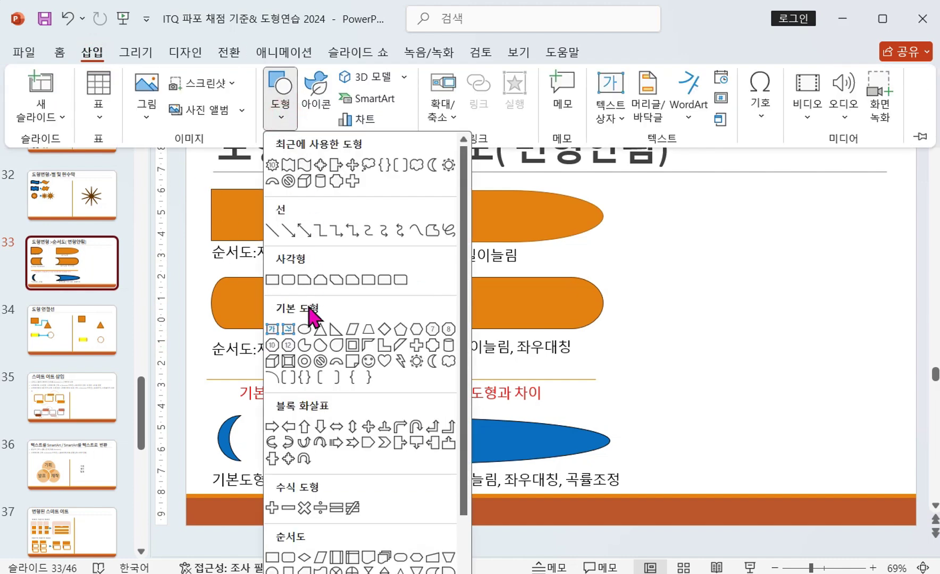
{"action": "scroll", "coordinate": [313, 330], "scroll_direction": "down", "scroll_amount": 3}
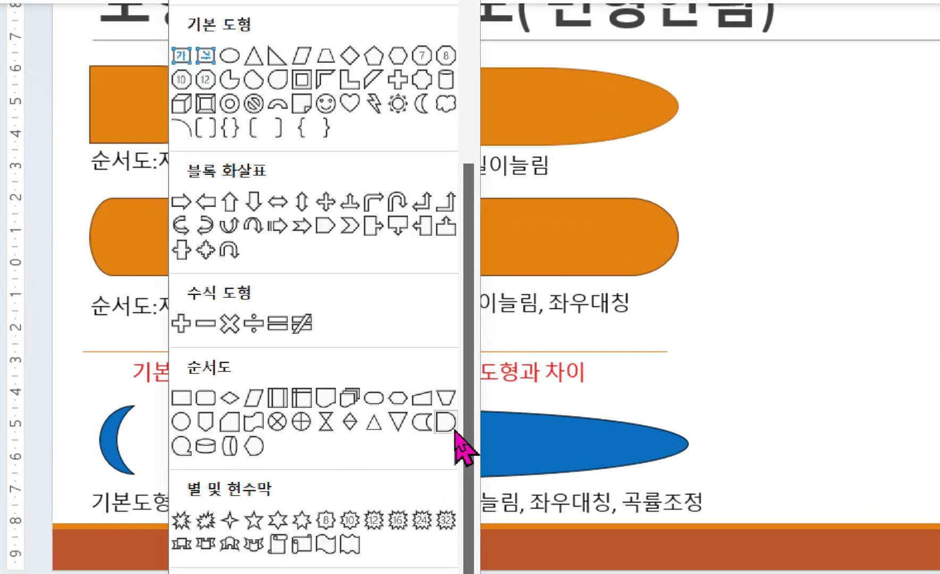
{"action": "left_click", "coordinate": [453, 426]}
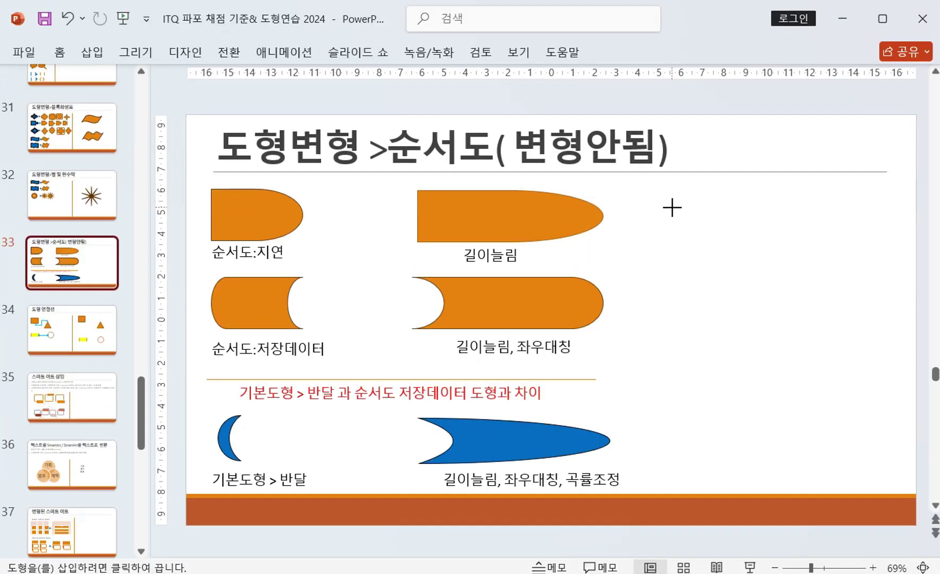
{"action": "left_click_drag", "start_coordinate": [689, 190], "coordinate": [780, 253]}
{"action": "left_click", "coordinate": [745, 324]}
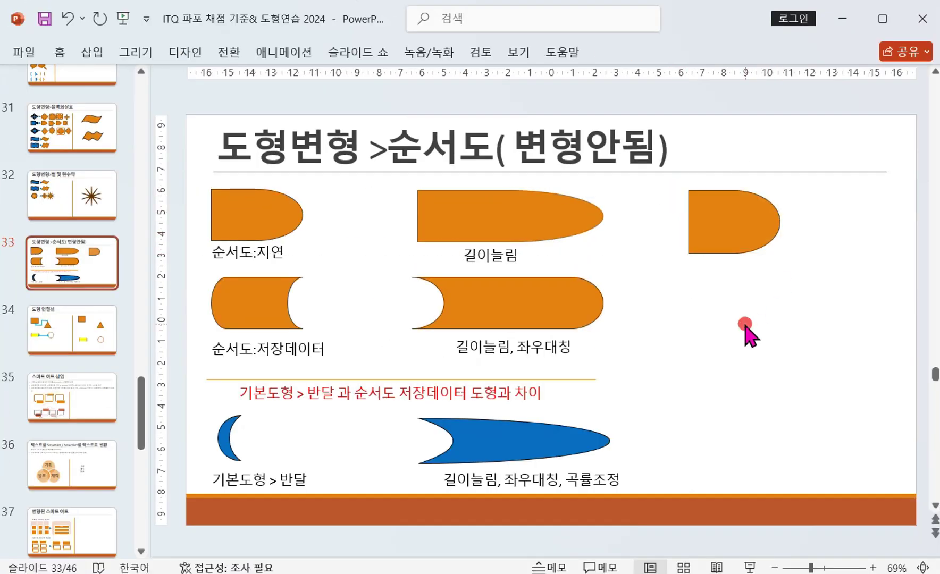
Step: Insert a Flowchart: Stored Data shape of the same size directly below the new delay shape
{"action": "left_click", "coordinate": [92, 58]}
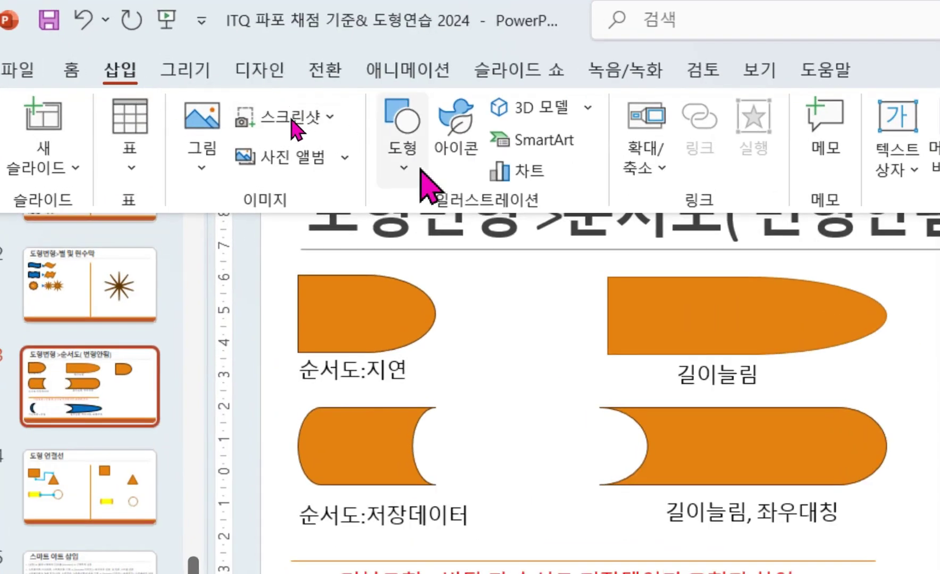
{"action": "left_click", "coordinate": [420, 169]}
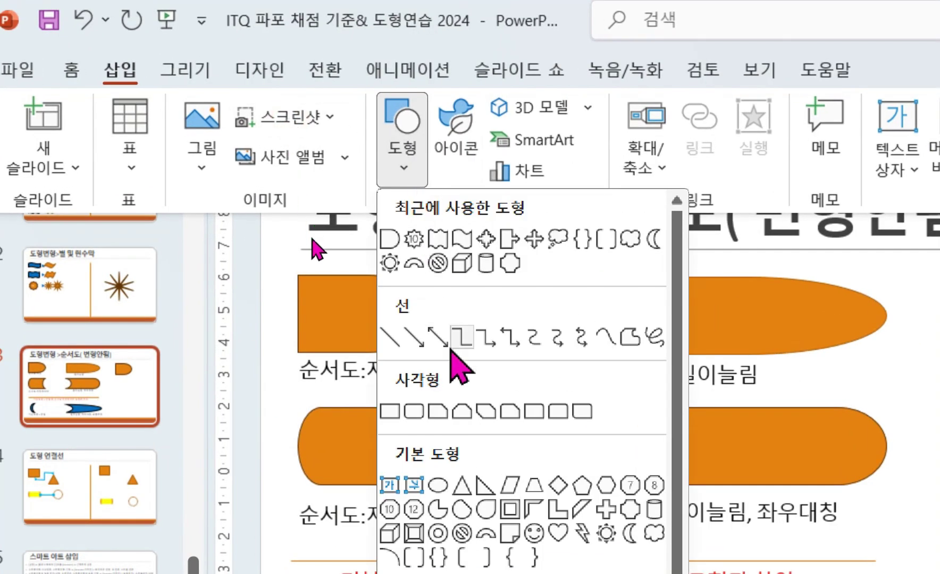
{"action": "scroll", "coordinate": [456, 366], "scroll_direction": "down", "scroll_amount": 3}
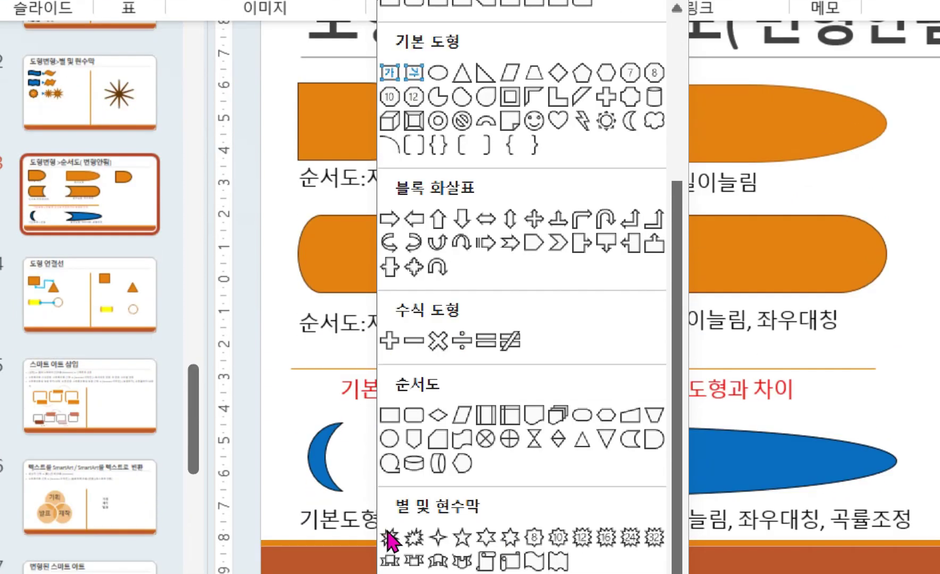
{"action": "left_click", "coordinate": [634, 438]}
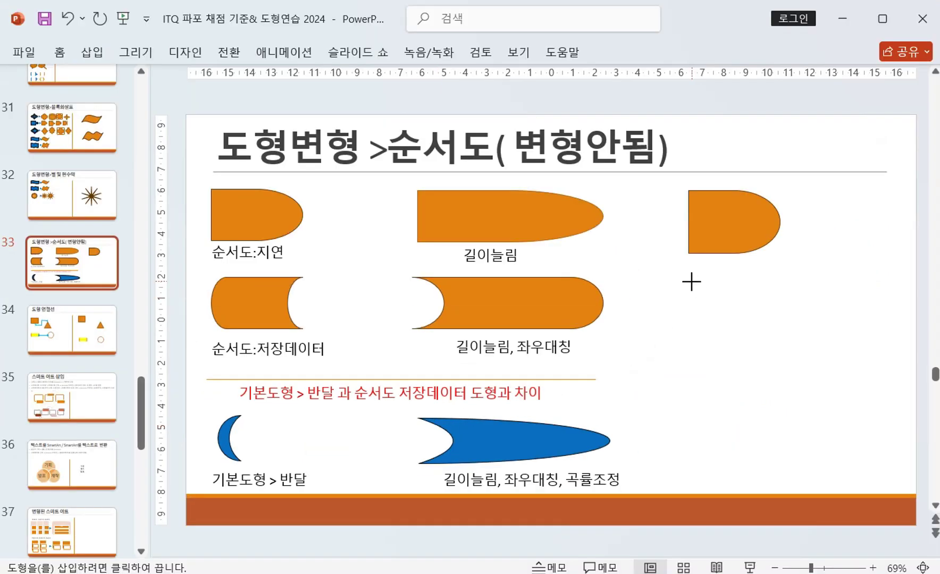
{"action": "left_click_drag", "start_coordinate": [688, 277], "coordinate": [780, 341]}
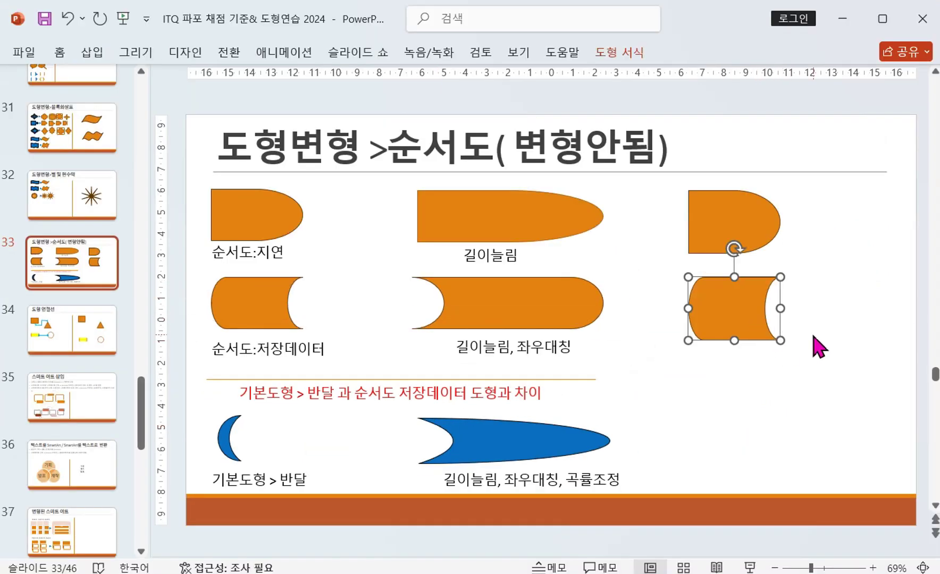
Step: Stretch the new delay shape horizontally to about 1.7 times its width, keeping its height and flat edge in place
{"action": "left_click", "coordinate": [752, 234]}
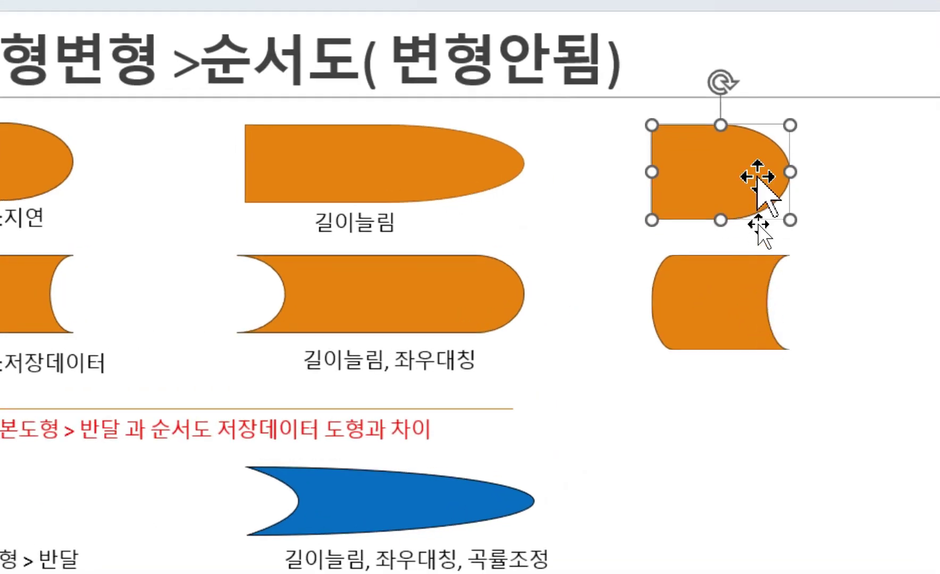
{"action": "left_click_drag", "start_coordinate": [790, 172], "coordinate": [890, 172]}
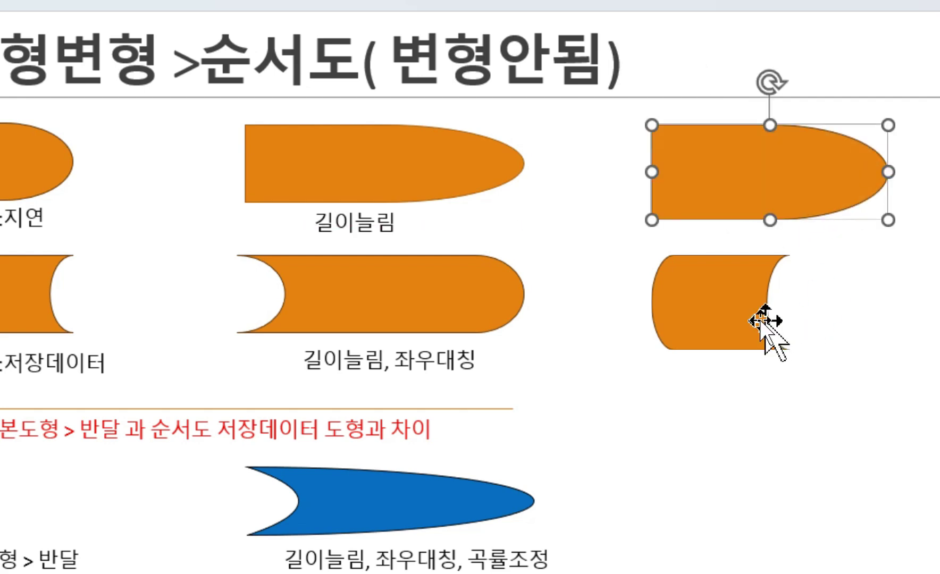